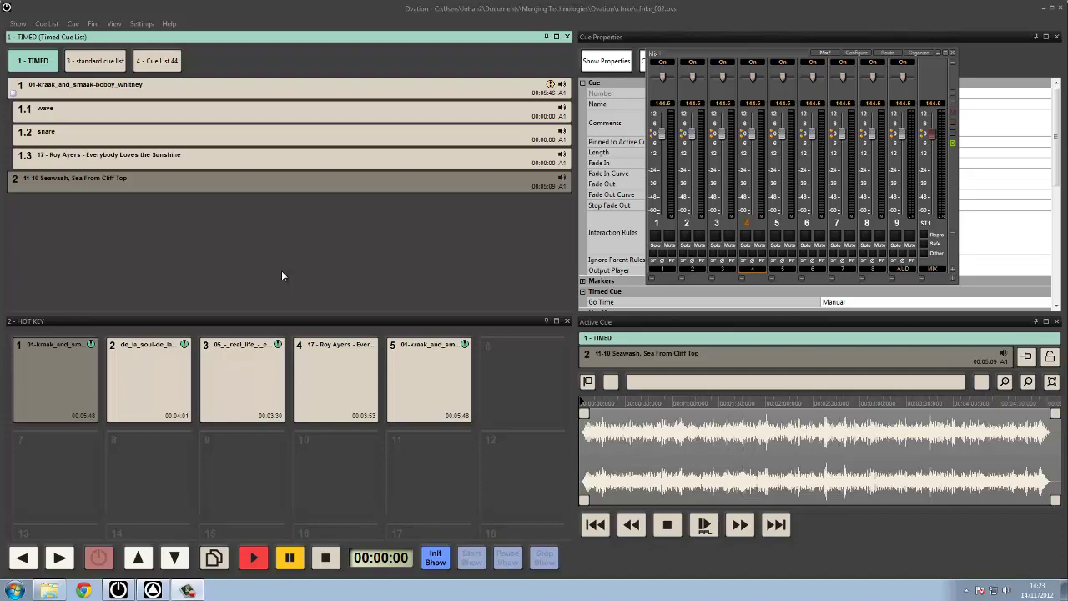
mouse_move(726, 53)
mouse_down()
mouse_move(615, 53)
mouse_move(717, 53)
mouse_up()
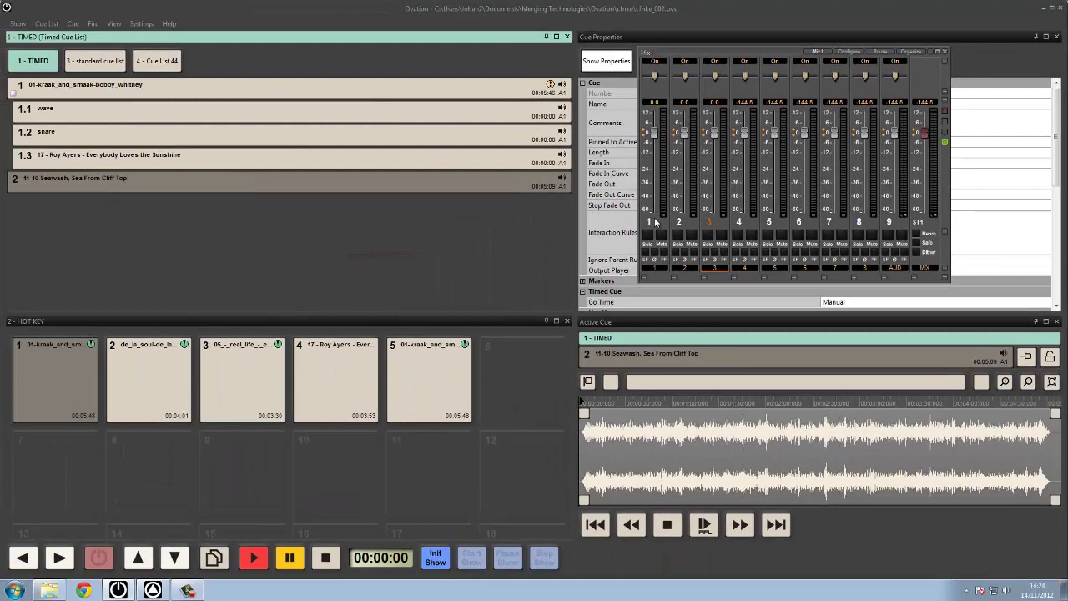
click(681, 227)
click(739, 228)
click(768, 225)
click(710, 225)
click(740, 225)
Expand the input and output connection section on all mixer strips
click(944, 268)
click(945, 276)
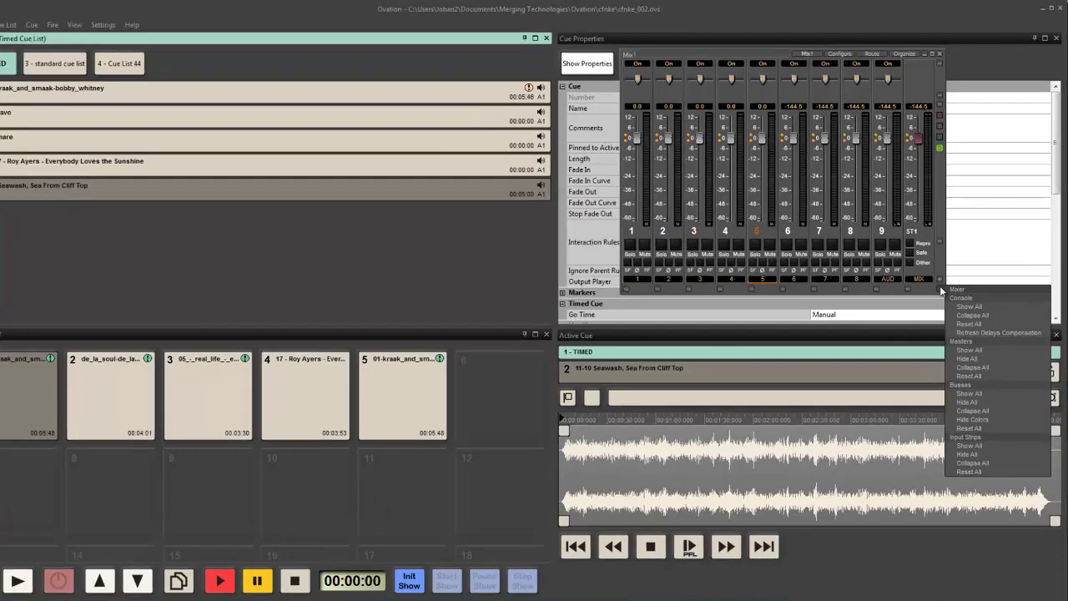
click(944, 267)
click(955, 272)
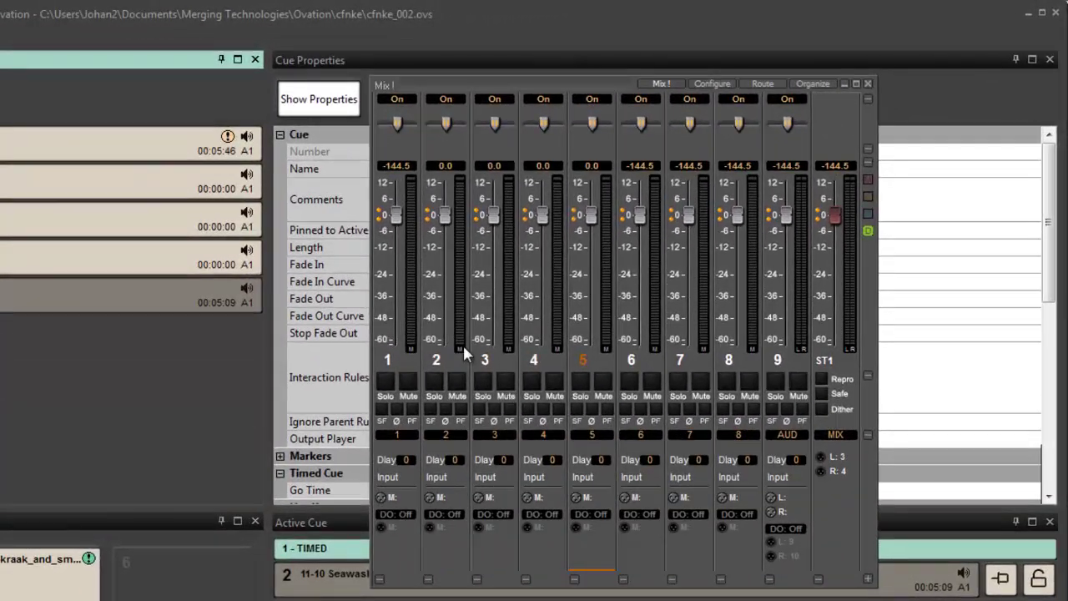
Enable the direct outputs of all input strips in the mixer configuration and return to the Mix page
click(712, 84)
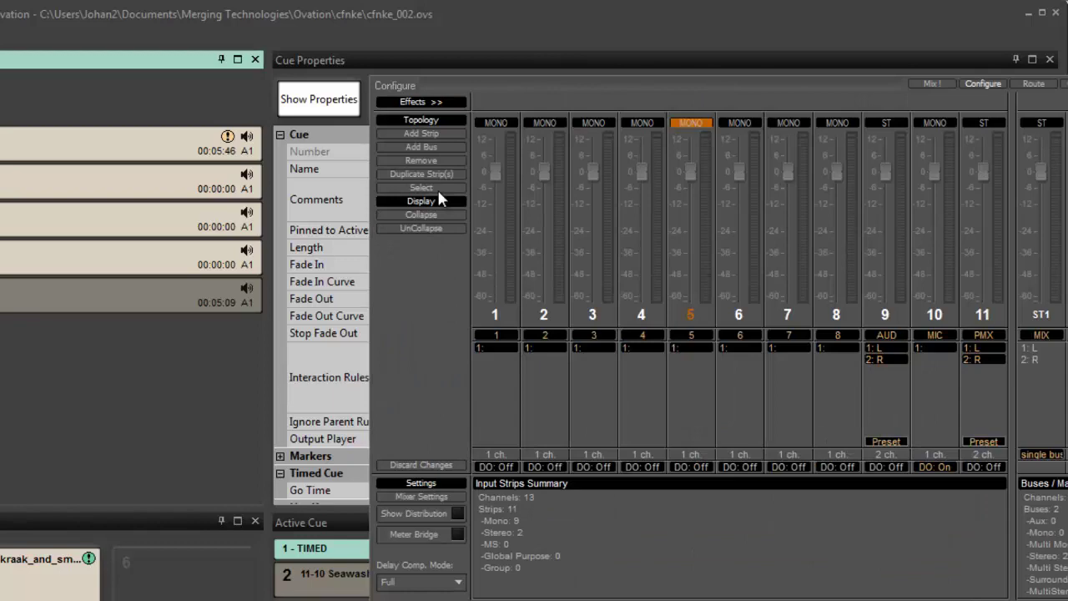
click(435, 188)
click(430, 216)
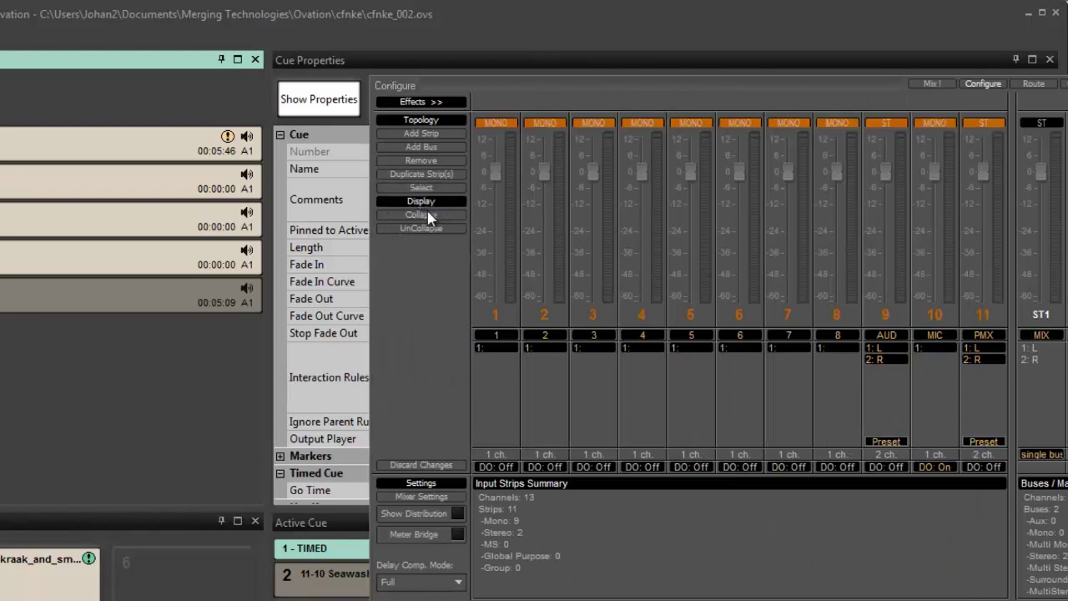
click(495, 466)
click(507, 490)
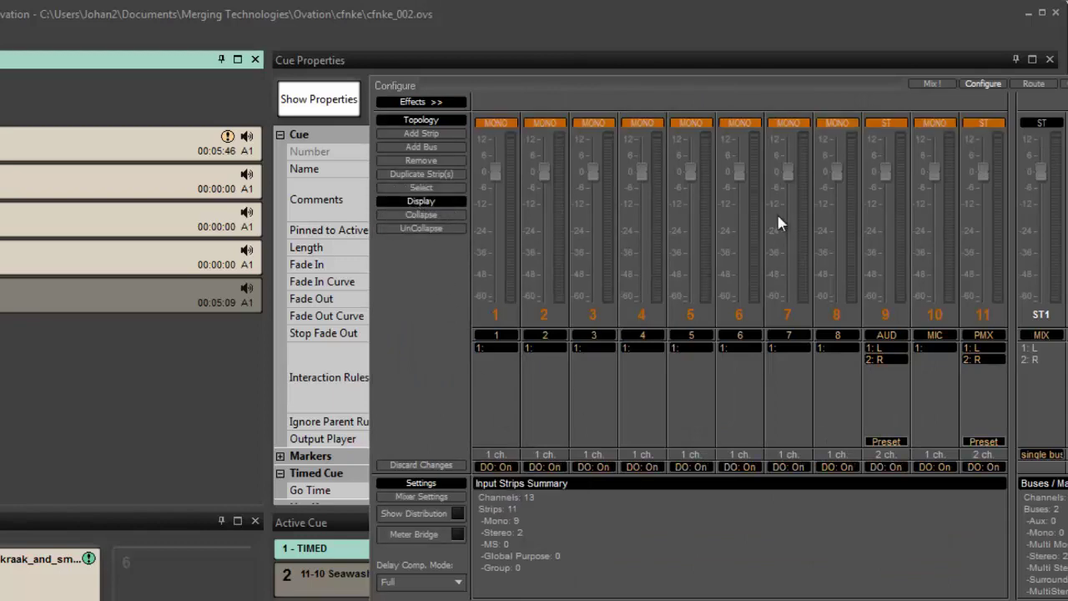
click(932, 84)
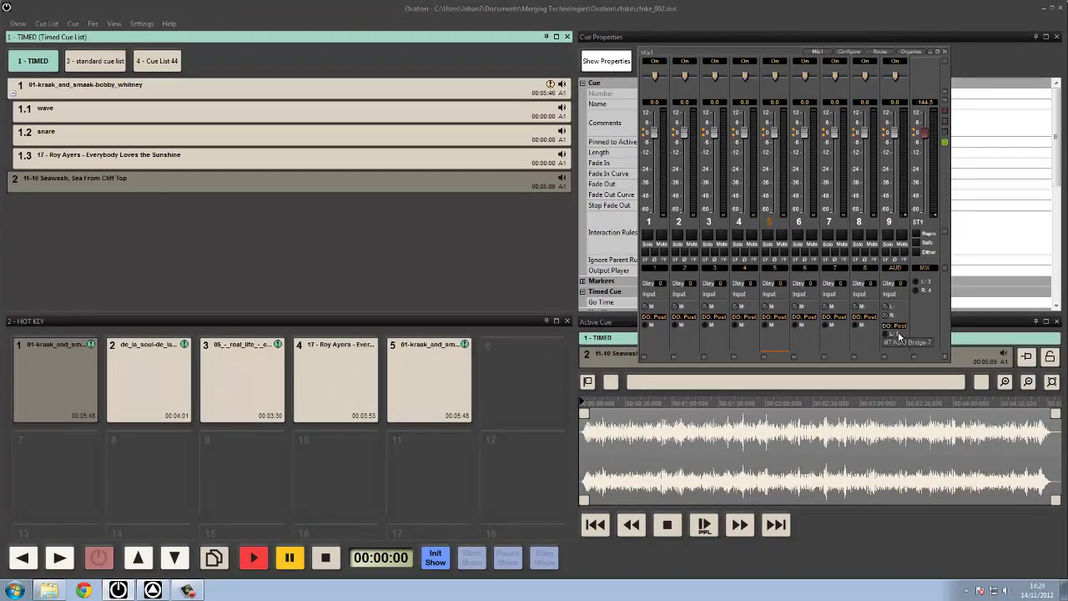
Choose the left and right direct output connections of the AUD strip and collapse the strips' input/output section
click(896, 333)
click(907, 346)
click(897, 342)
click(913, 357)
click(946, 270)
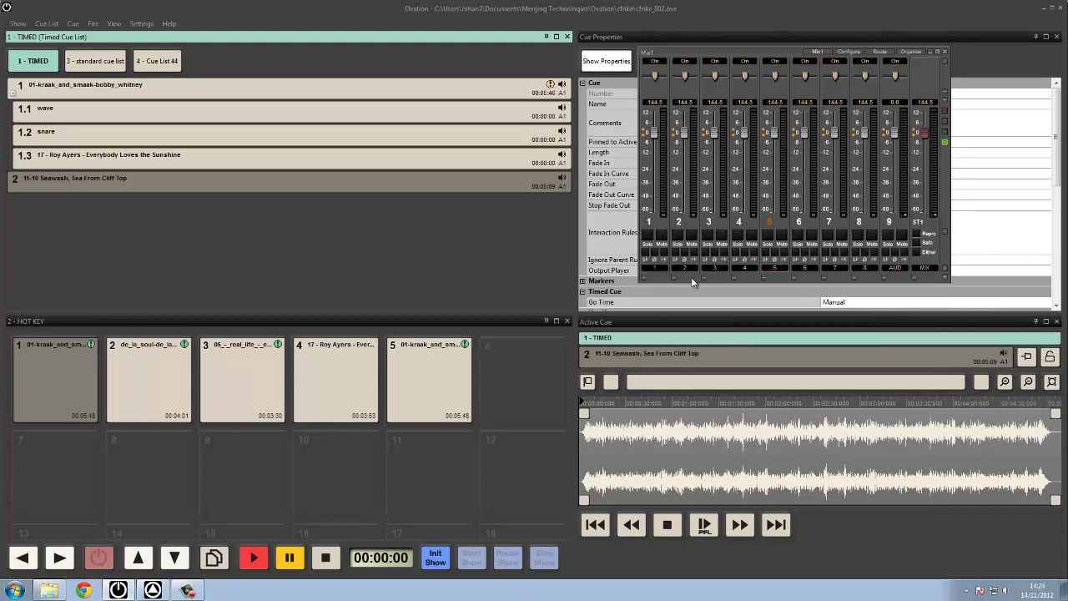
click(654, 222)
click(678, 225)
click(707, 224)
click(739, 224)
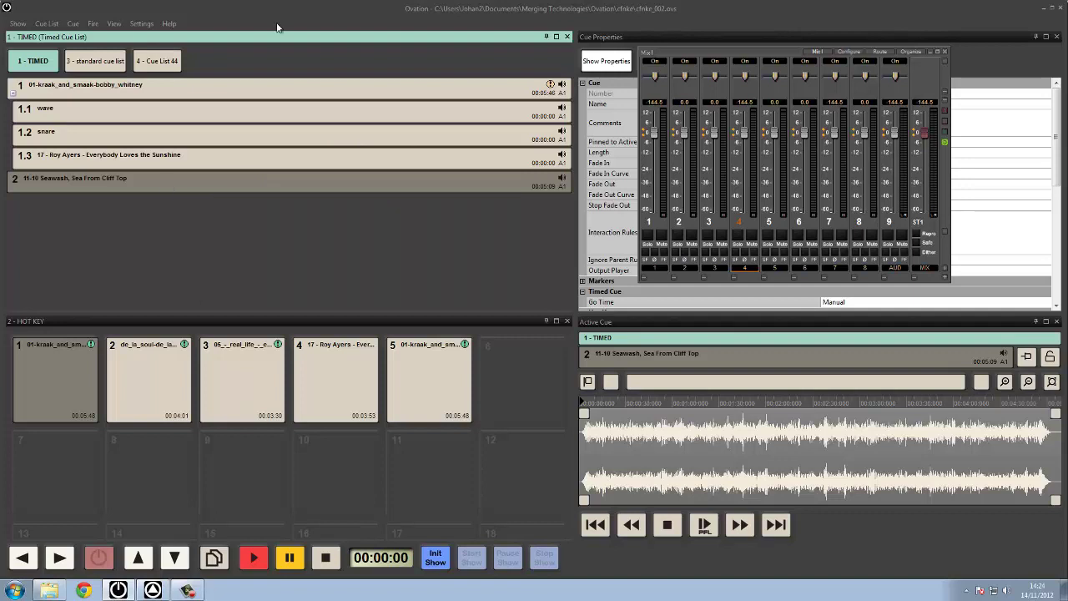
Start the show, play cue 2 (11-10 Seawash, Sea From Cliff Top) and stop it again
click(473, 562)
click(217, 219)
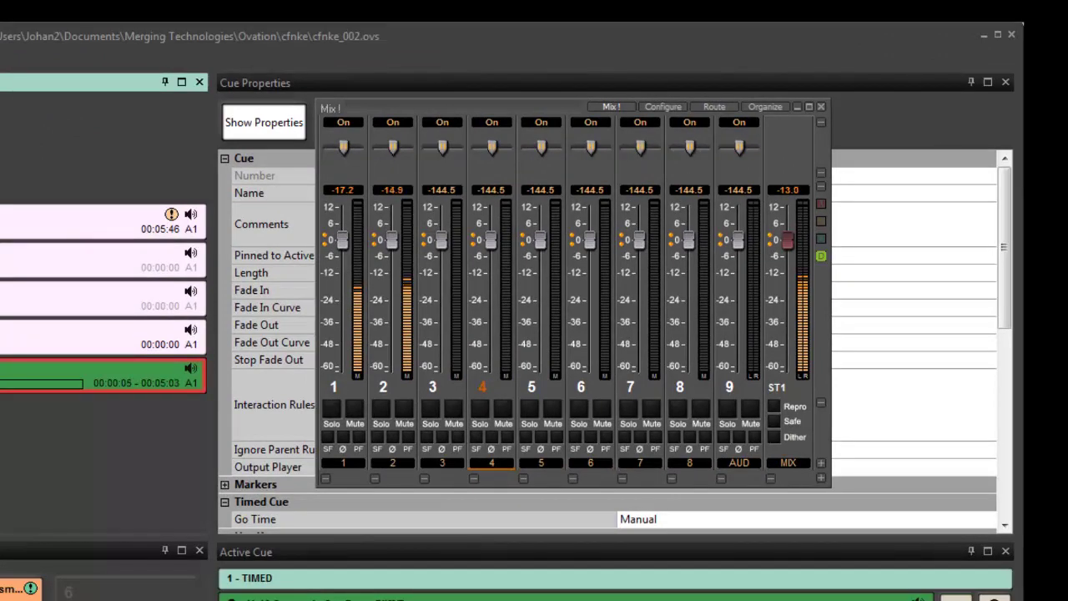
key(Escape)
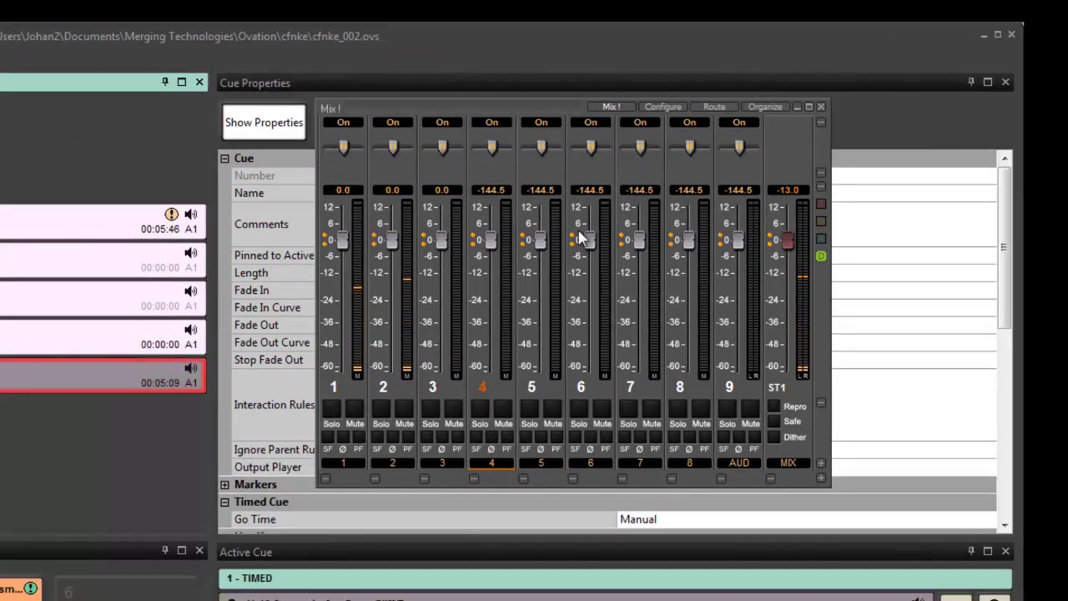
Uncover the cue properties behind the mixer, set cue 2's Audio Output Slot to 3 and play the cue
drag(554, 104, 0, 489)
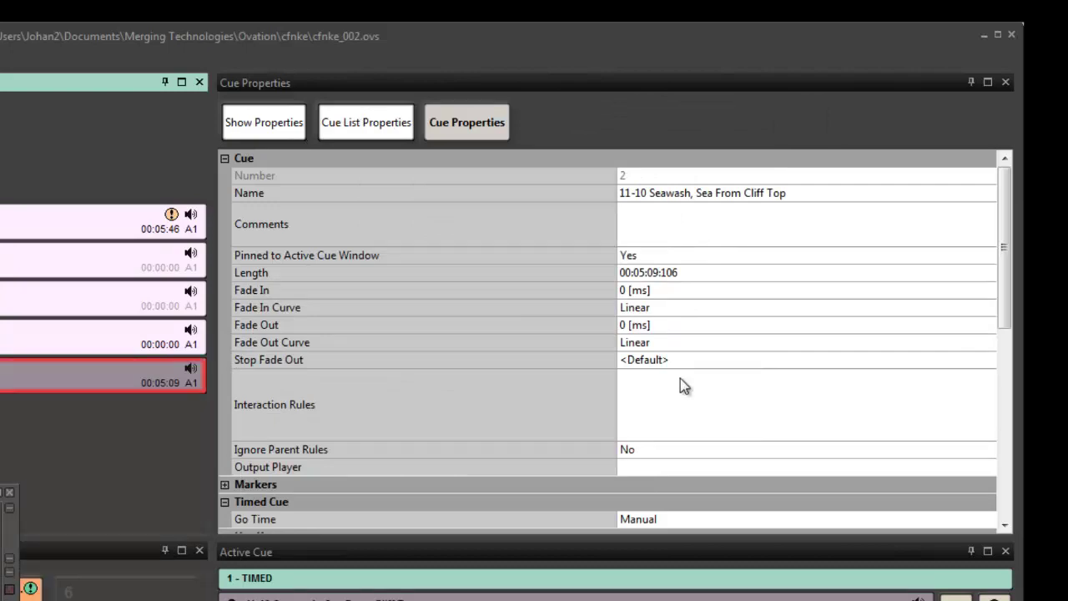
drag(1002, 237, 978, 389)
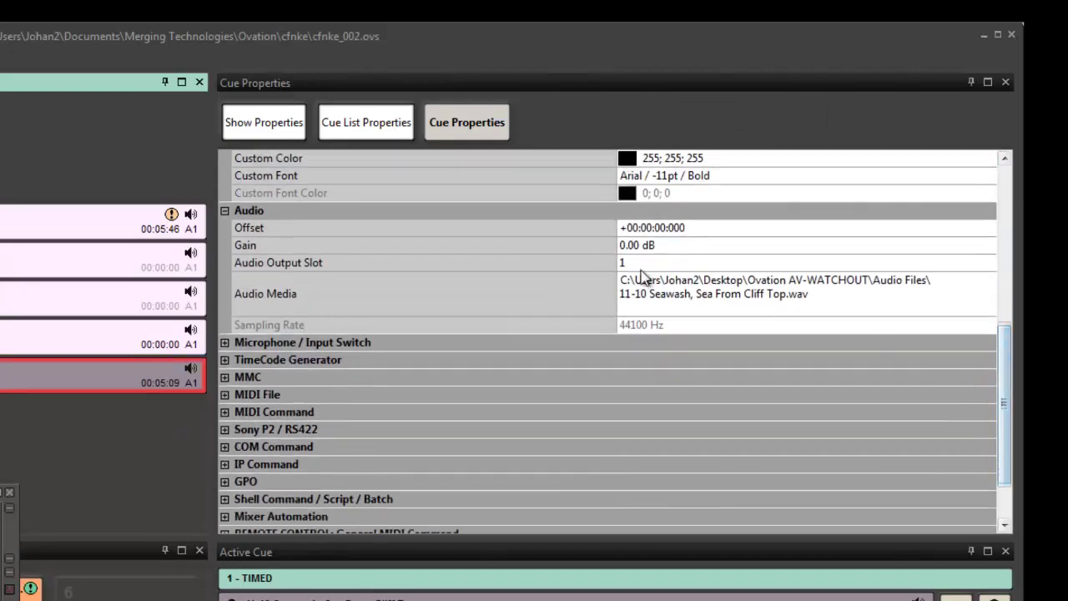
click(641, 265)
text(3)
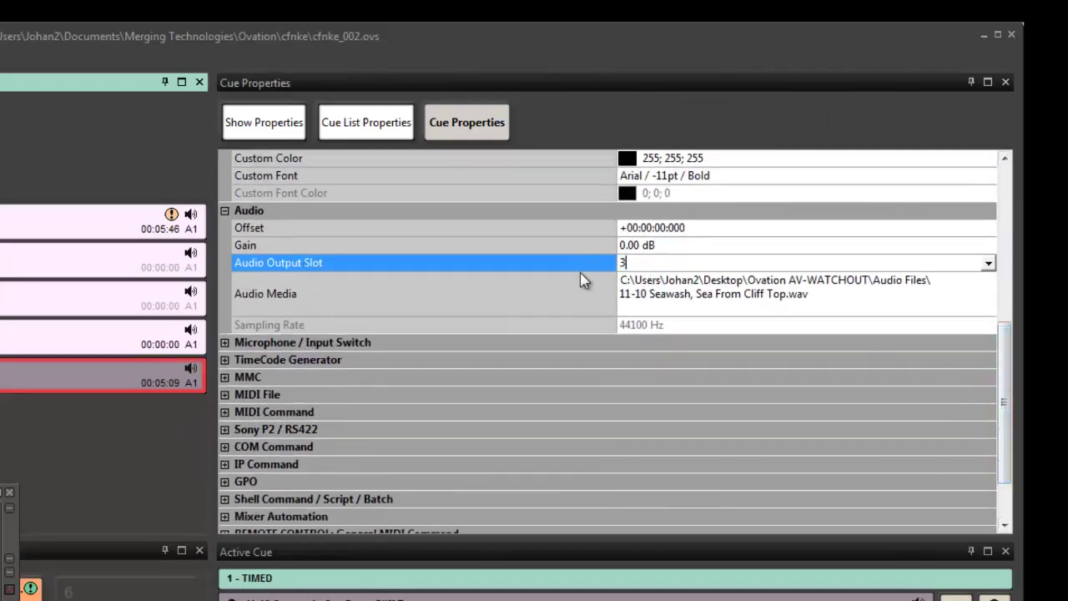
key(Return)
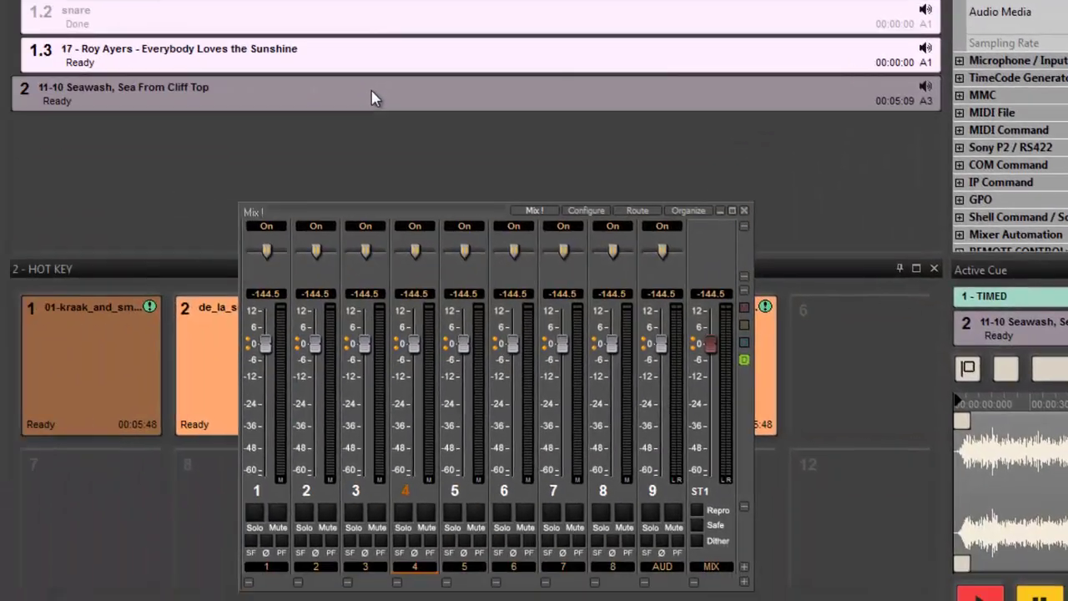
double_click(373, 97)
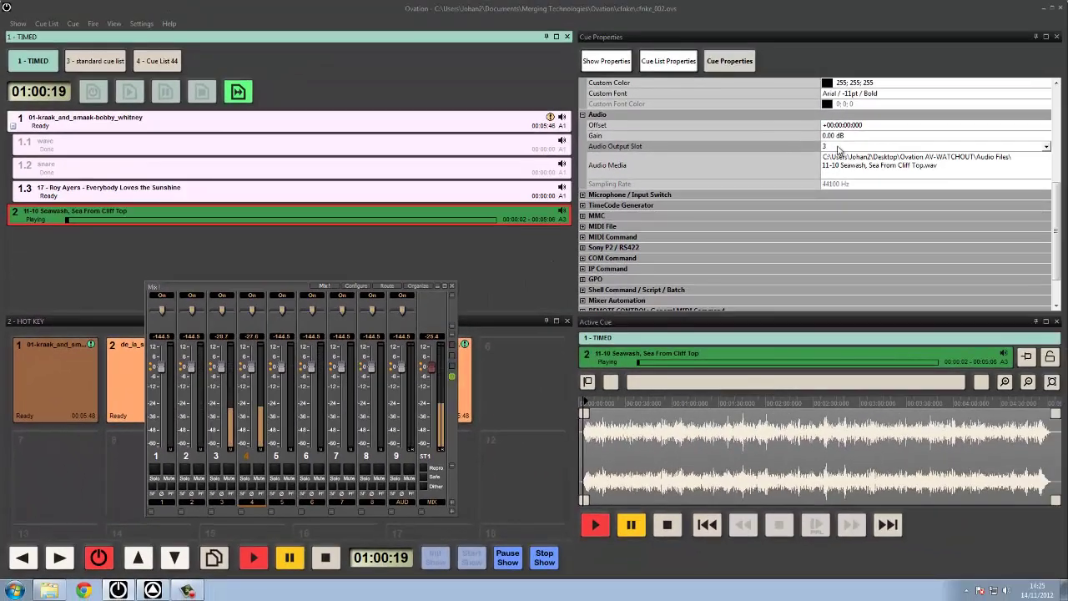
Set the Audio Output Slot of the playing cue 2 to 5 and fire the cue again
click(788, 144)
text(5)
key(Return)
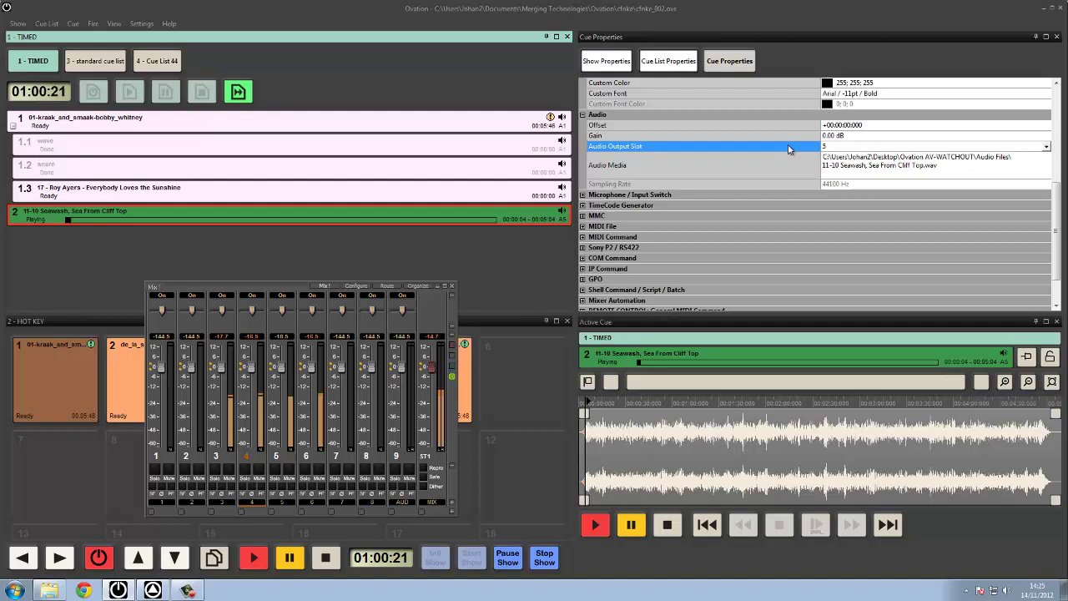
double_click(259, 213)
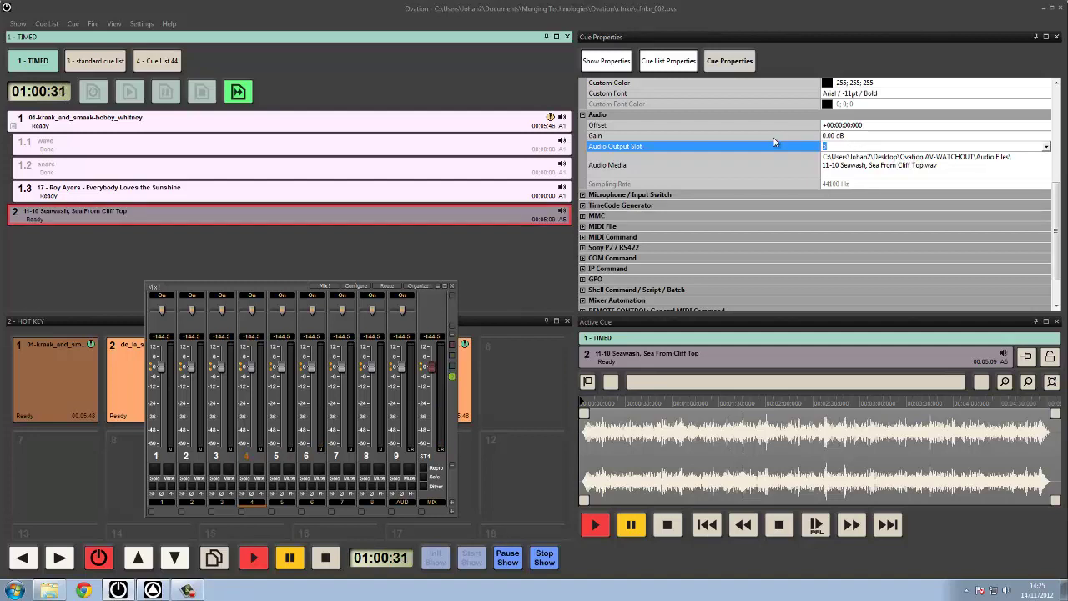
Open the Audio Gain Matrix for cue 2, enlarging its window and placing it clear of the cue list
click(113, 24)
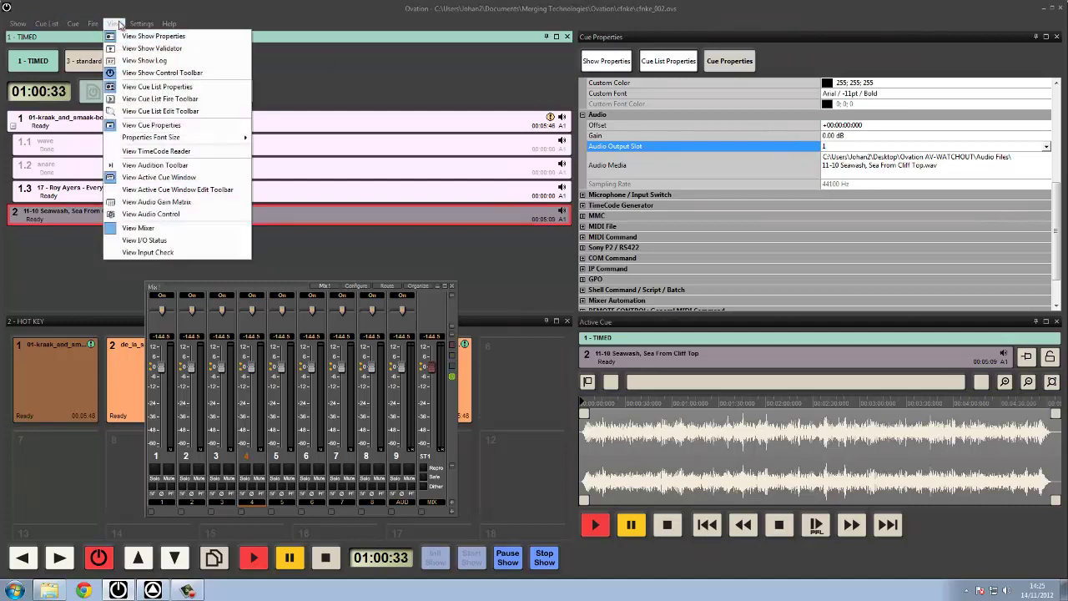
click(159, 201)
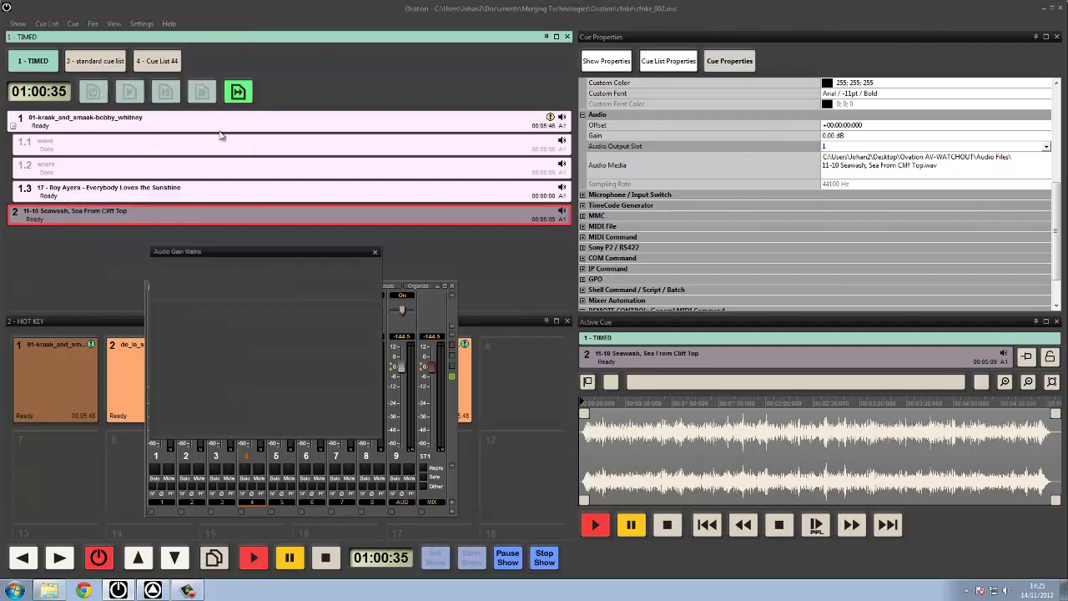
drag(331, 252, 607, 177)
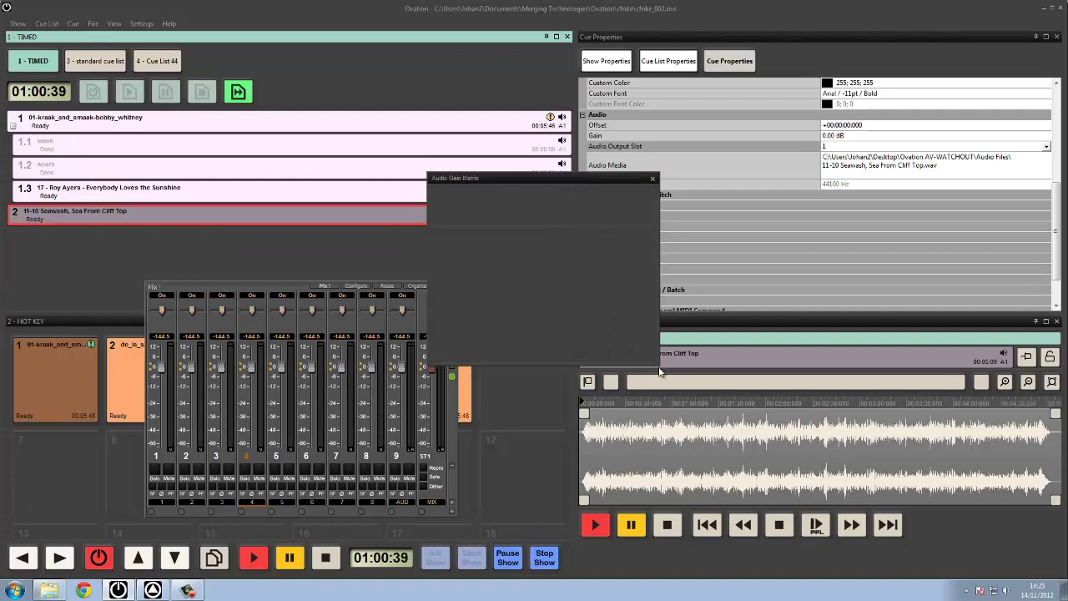
drag(658, 366, 985, 434)
click(209, 211)
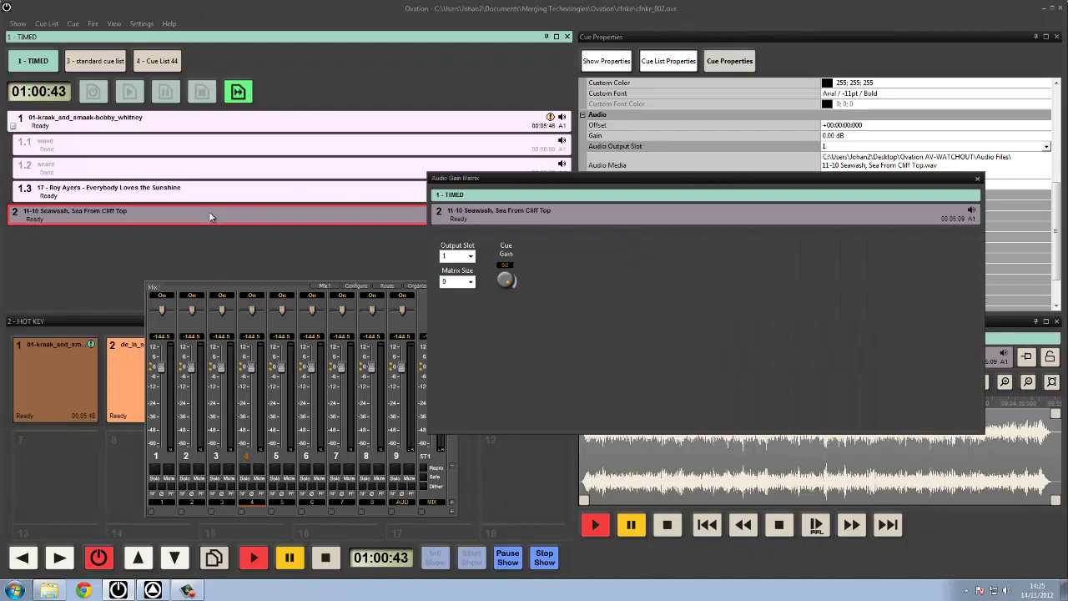
drag(505, 180, 575, 220)
click(527, 260)
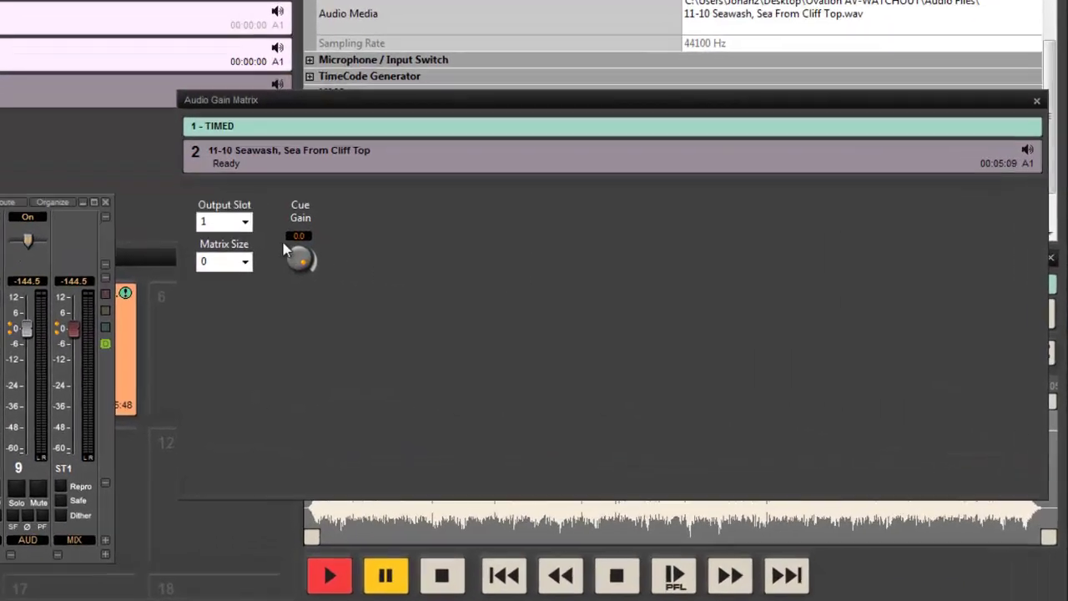
Try out the Cue Gain of cue 2 in the gain matrix and return it to 0.0
drag(573, 318, 489, 307)
drag(3, 207, 432, 232)
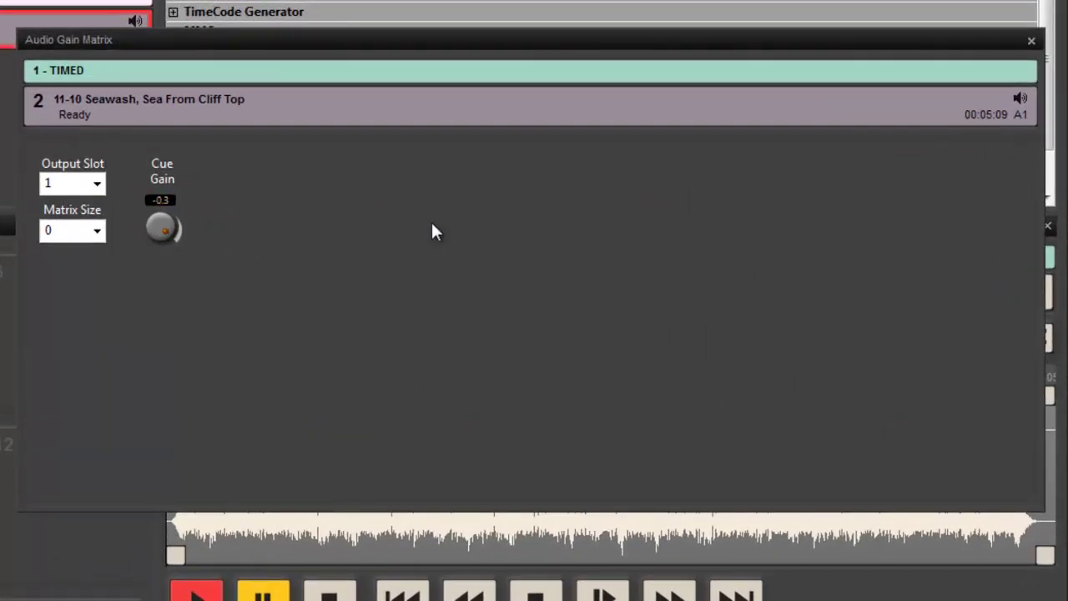
drag(551, 251, 250, 201)
drag(174, 223, 331, 258)
Set cue 2's Output Slot to 3 and its Matrix Size to 6 in the Audio Gain Matrix
click(97, 184)
click(257, 227)
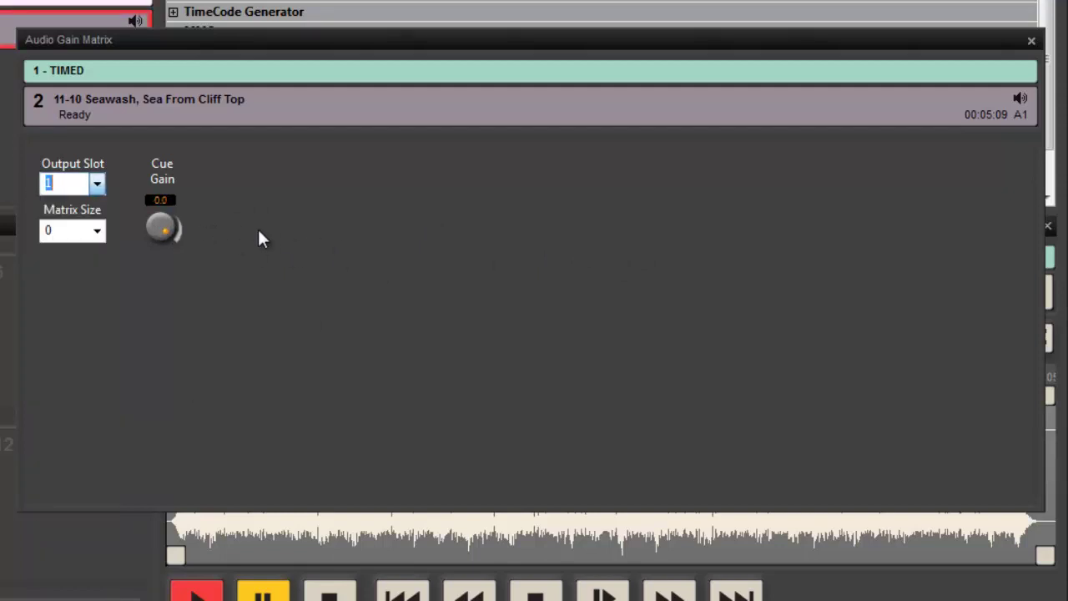
text(3)
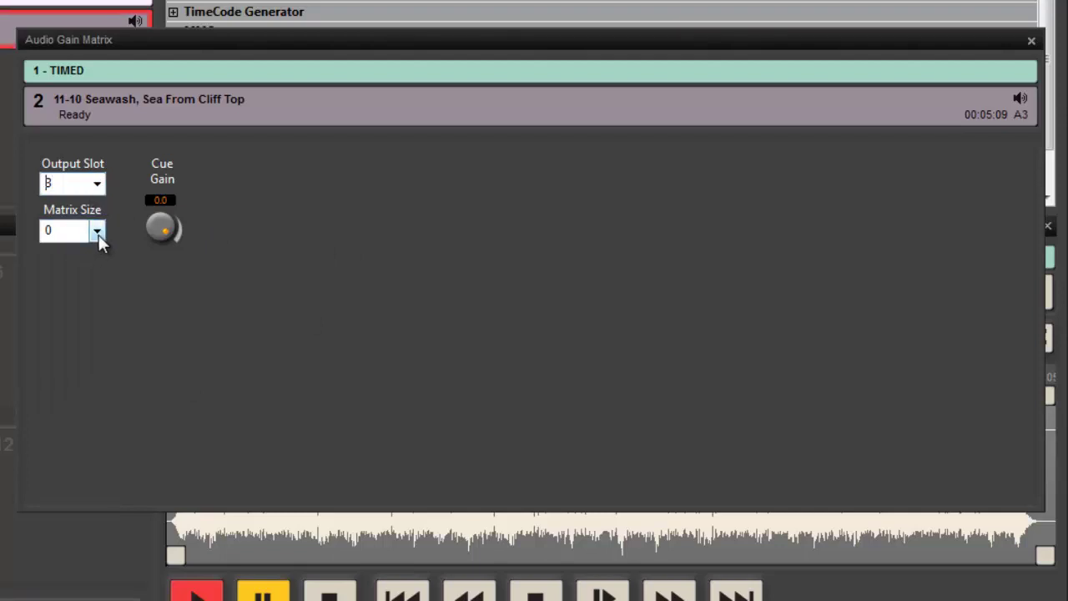
click(98, 232)
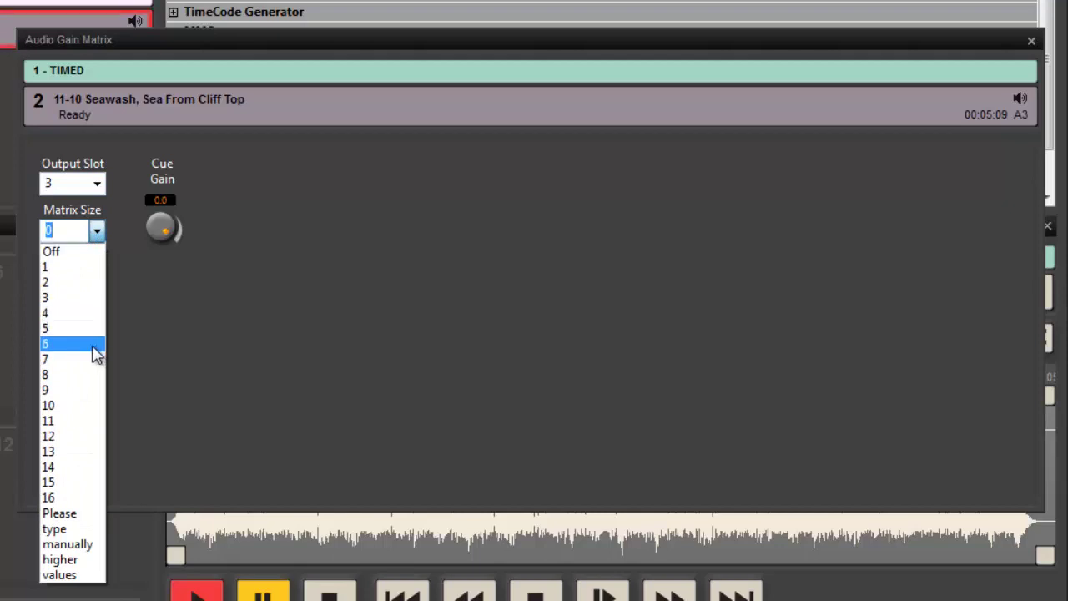
click(93, 348)
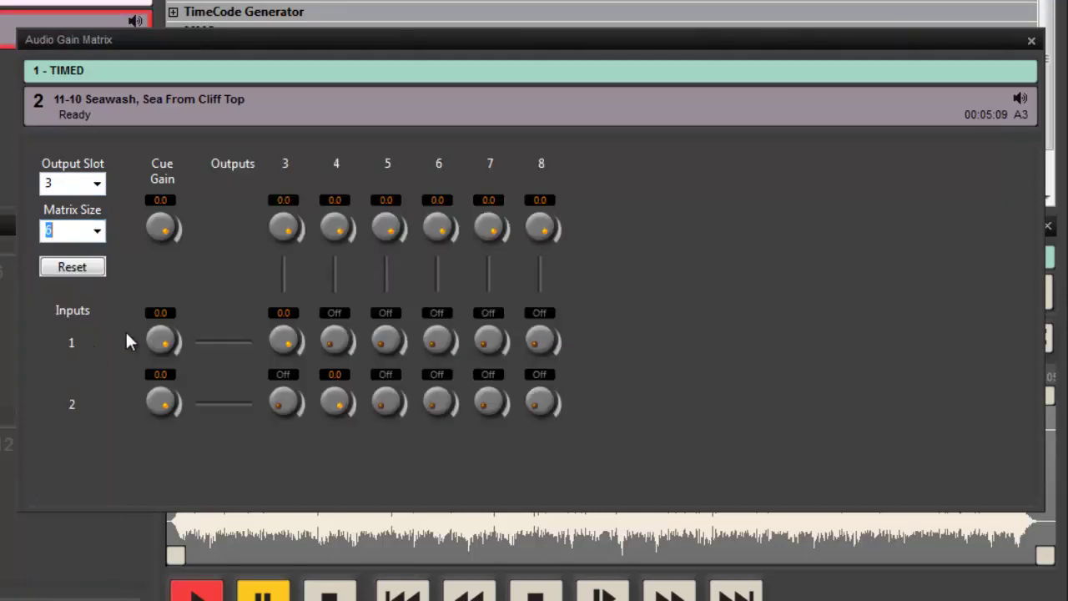
Set the Output Slot of cue 2's gain matrix to 1
click(126, 335)
click(97, 184)
click(52, 197)
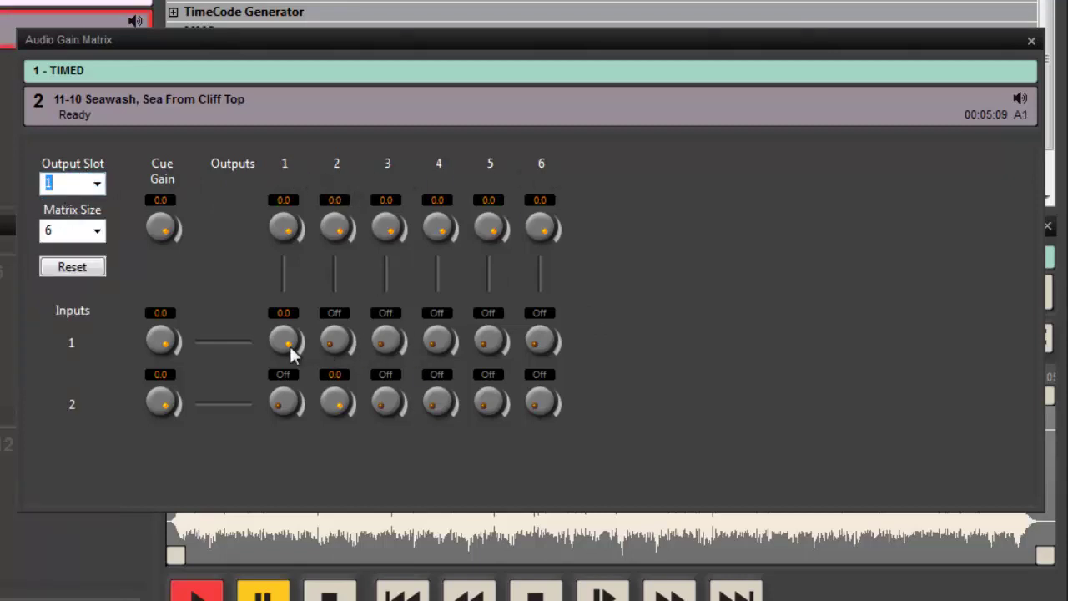
Raise the crosspoint gains of input 1 to outputs 3, 4 and 5 (about -11.3, -99.5, -8.8) and input 2 to output 6 (about -14.7)
drag(379, 344, 882, 283)
drag(480, 342, 800, 307)
drag(441, 344, 545, 322)
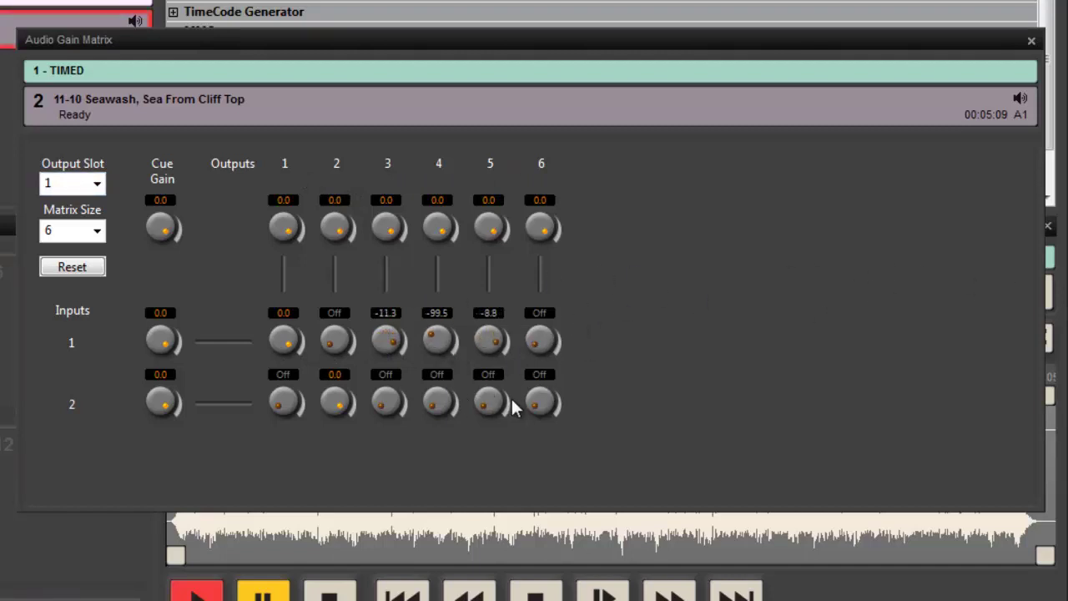
drag(534, 402, 1013, 264)
Play cue 2 to check the output levels on the mixer meters, stop it, and shift the mixer window slightly
double_click(220, 177)
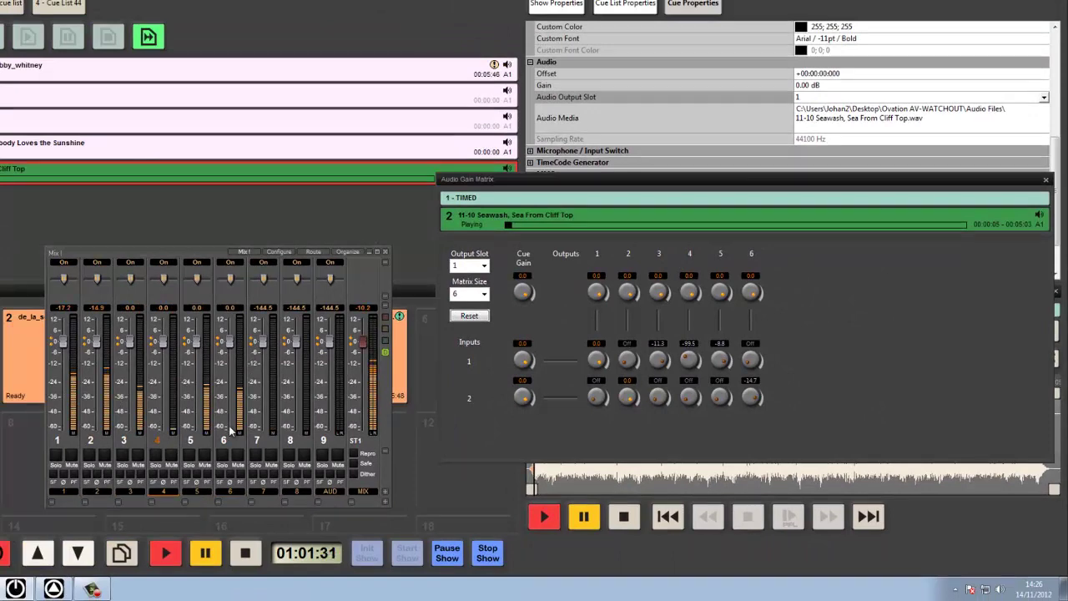
key(Escape)
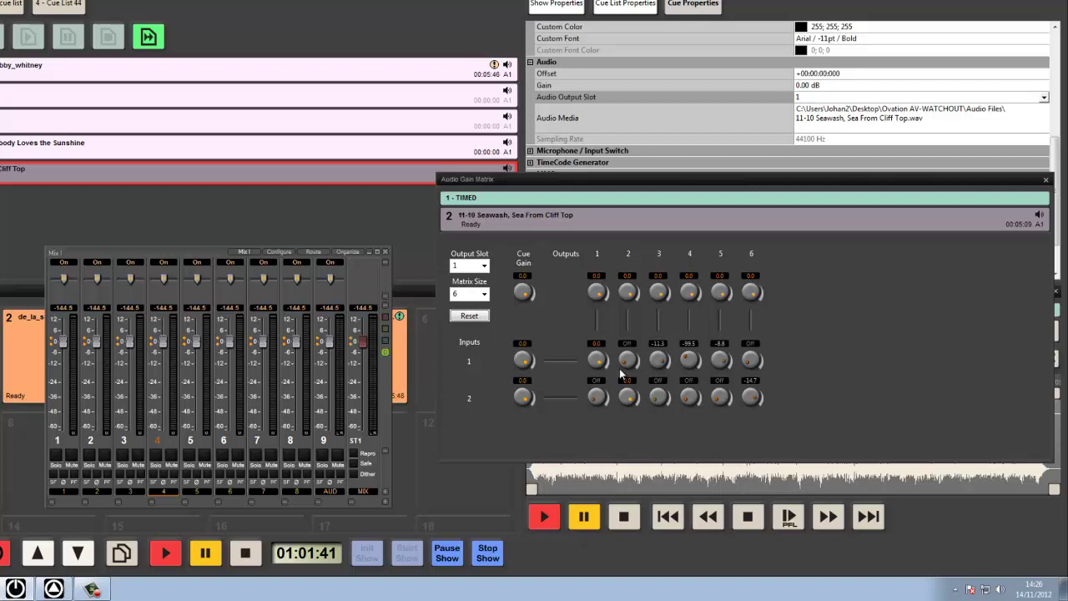
drag(222, 253, 217, 213)
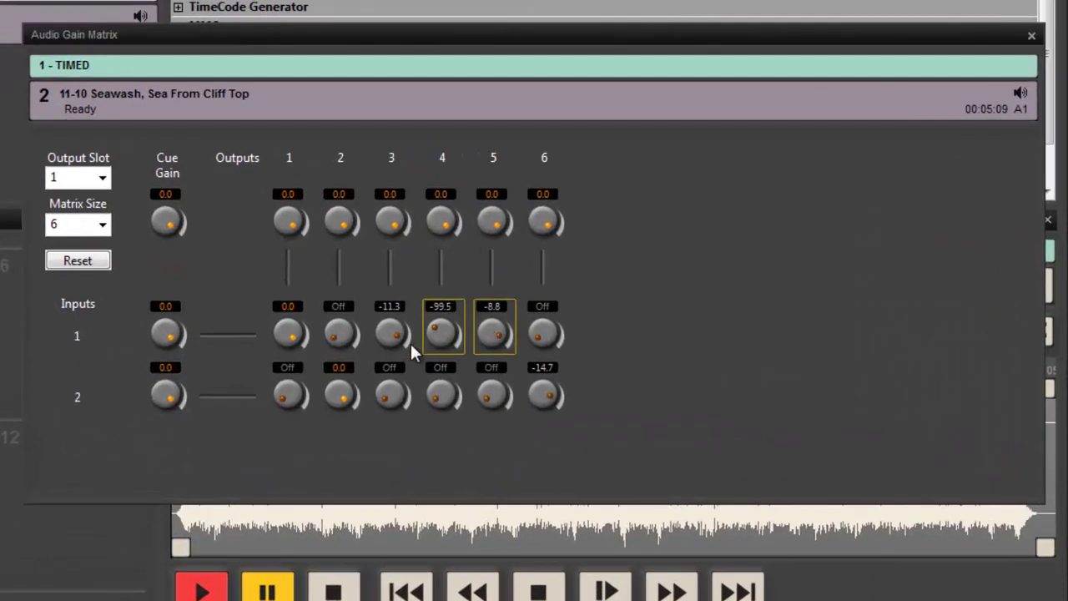
Group the crosspoints of input 1 to outputs 3, 4 and 5 with input 2 to output 3 and adjust their gains together
ctrl+click(402, 342)
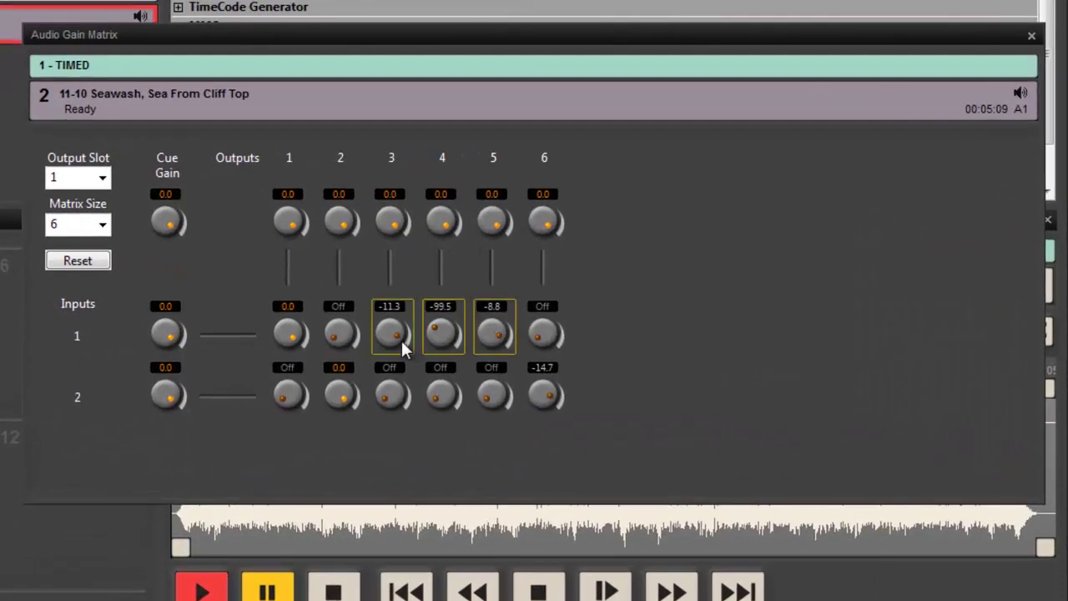
ctrl+click(391, 392)
drag(389, 392, 468, 359)
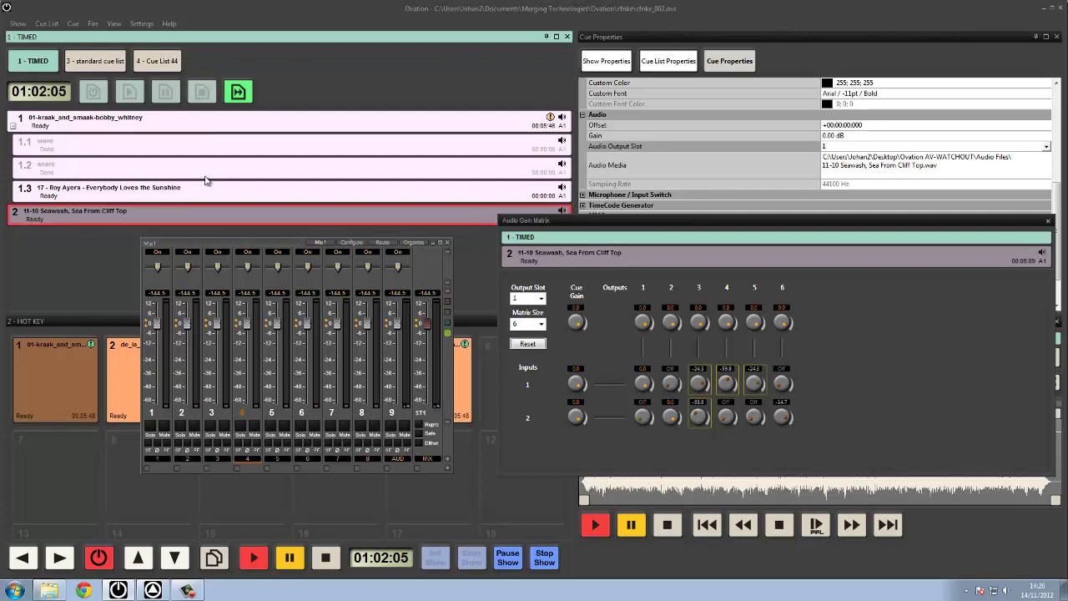
Select cue 1 and set its gain matrix to Matrix Size 9 and Output Slot 4
click(198, 118)
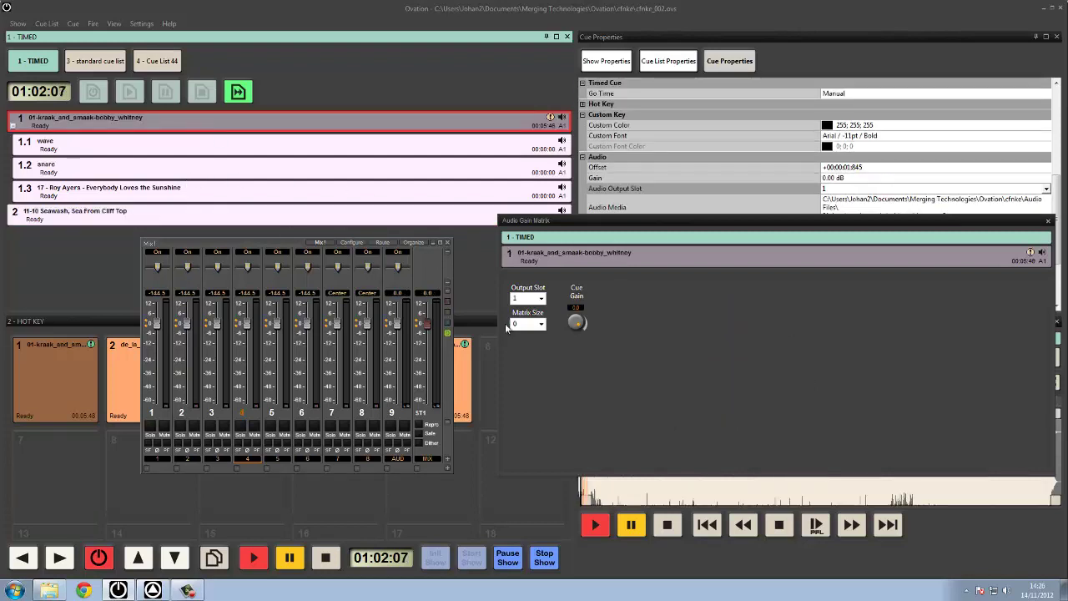
click(541, 324)
click(528, 409)
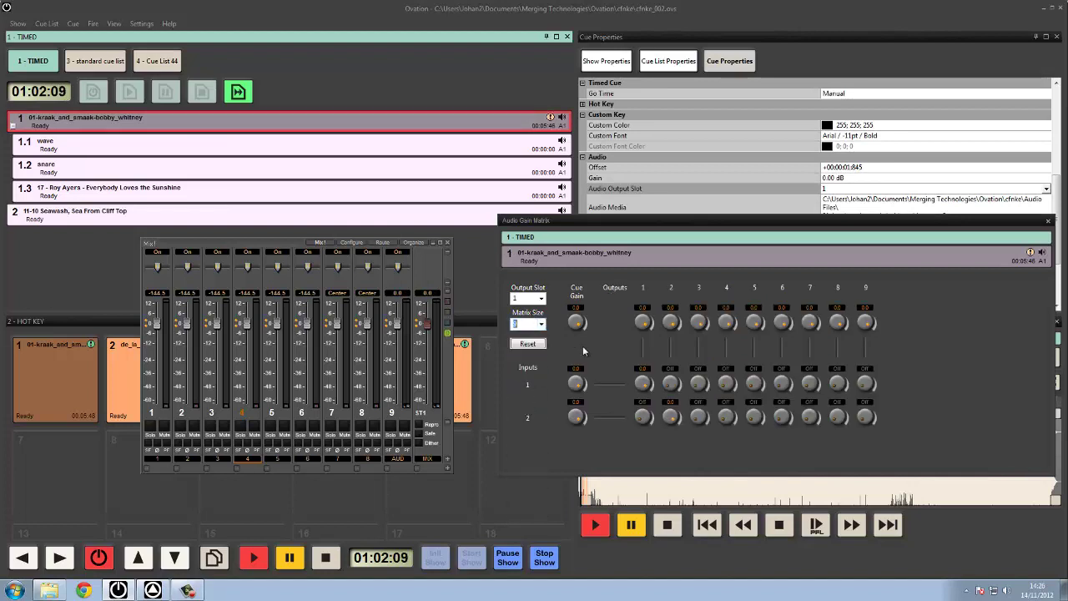
click(541, 298)
click(526, 342)
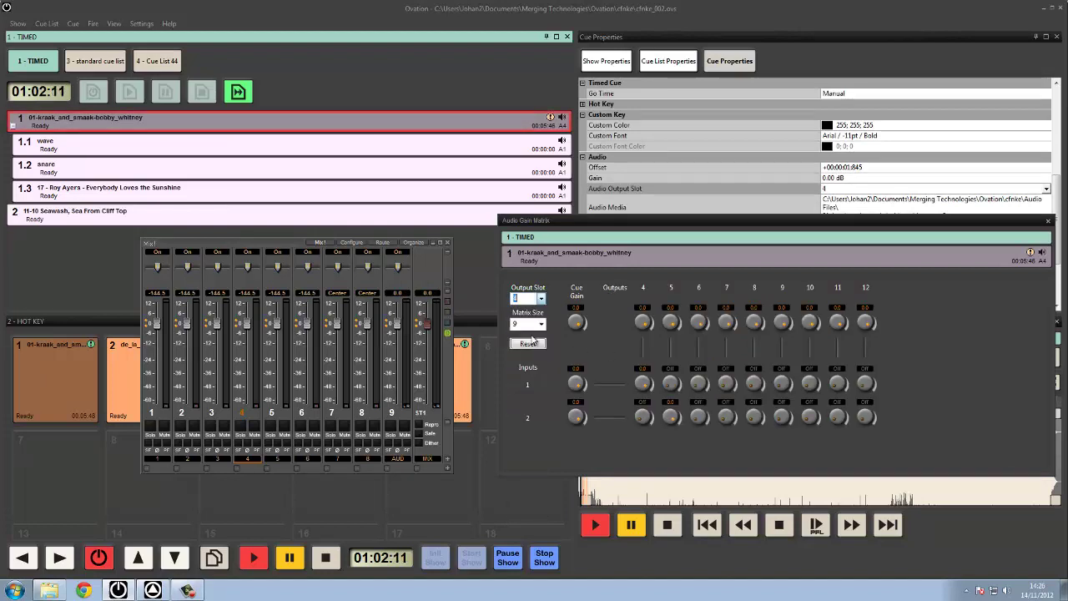
Adjust cue 1's crosspoint gains from input 1 to outputs 8 (about -12.9) and 11, and from input 2 to output 8 (about -64.6)
drag(753, 384, 764, 368)
drag(754, 418, 779, 404)
drag(866, 417, 904, 420)
drag(838, 384, 844, 389)
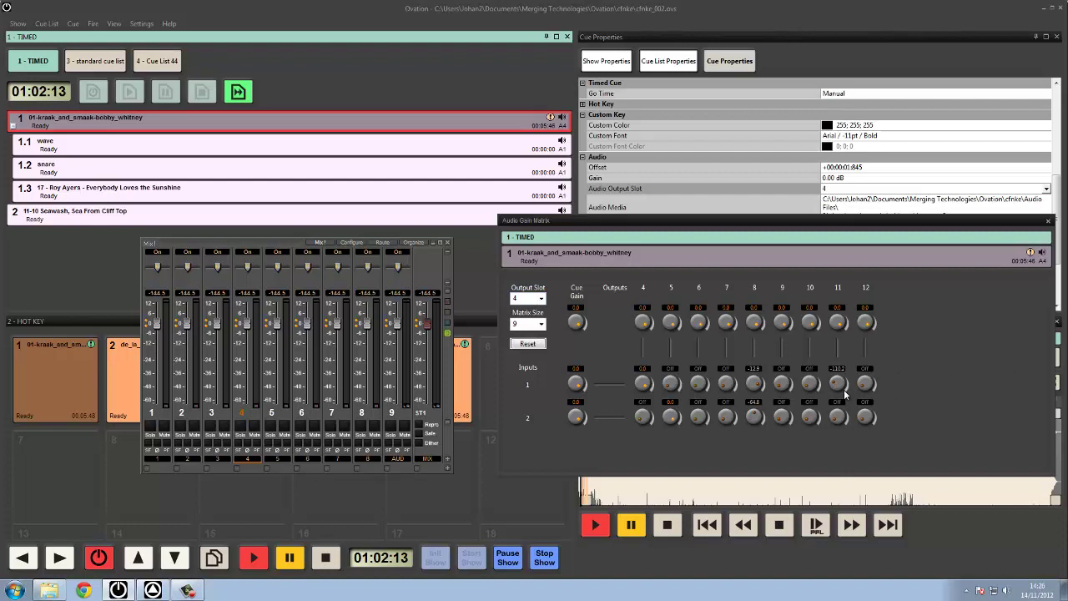
Switch cue 1's crosspoint from input 2 to output 12 to 0.0 and the one from input 1 to output 8 to Off
double_click(870, 417)
double_click(752, 386)
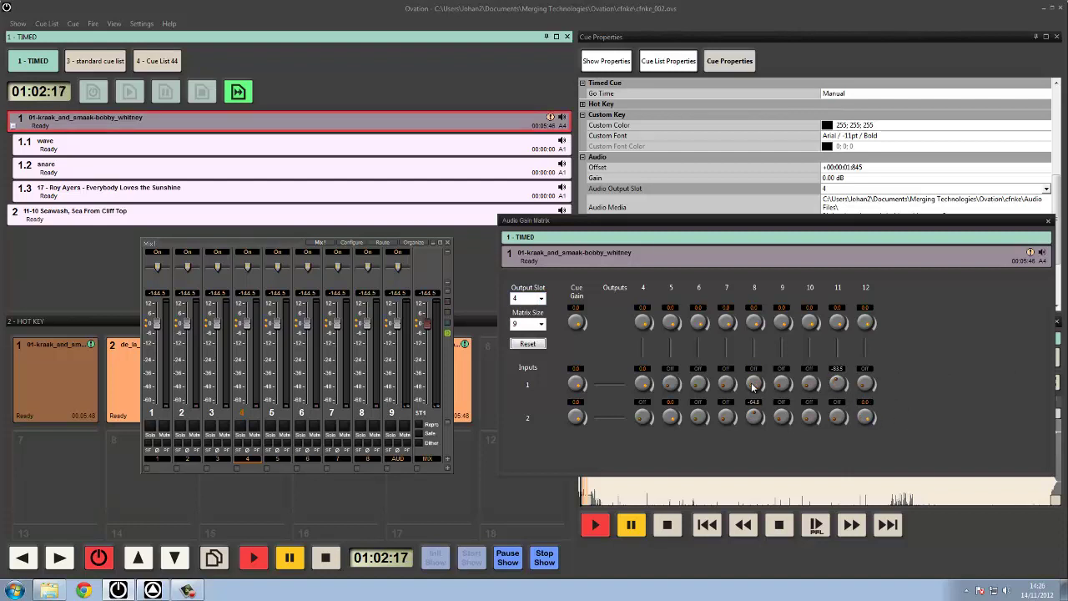